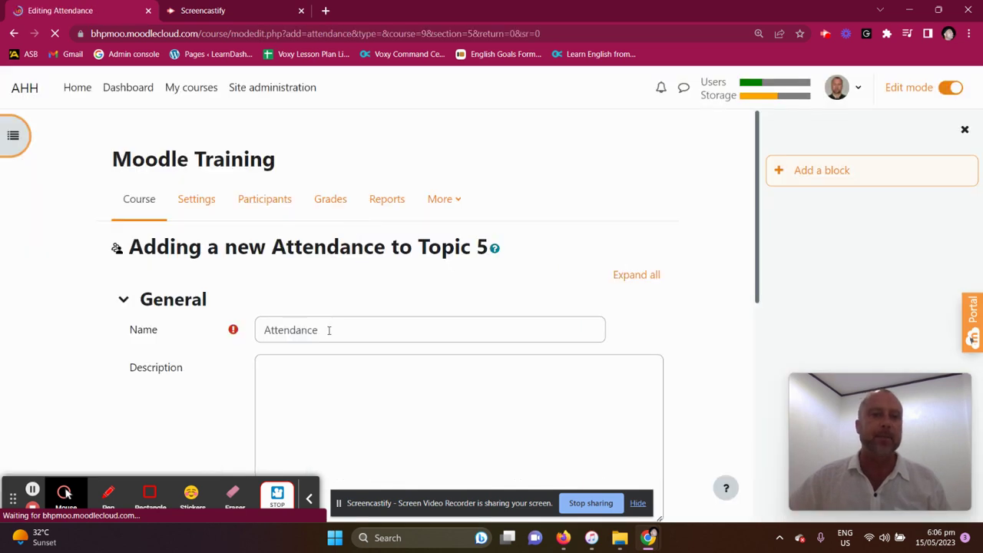
# - Set the grade type of the new Attendance activity to None
pyautogui.doubleClick(276, 329)
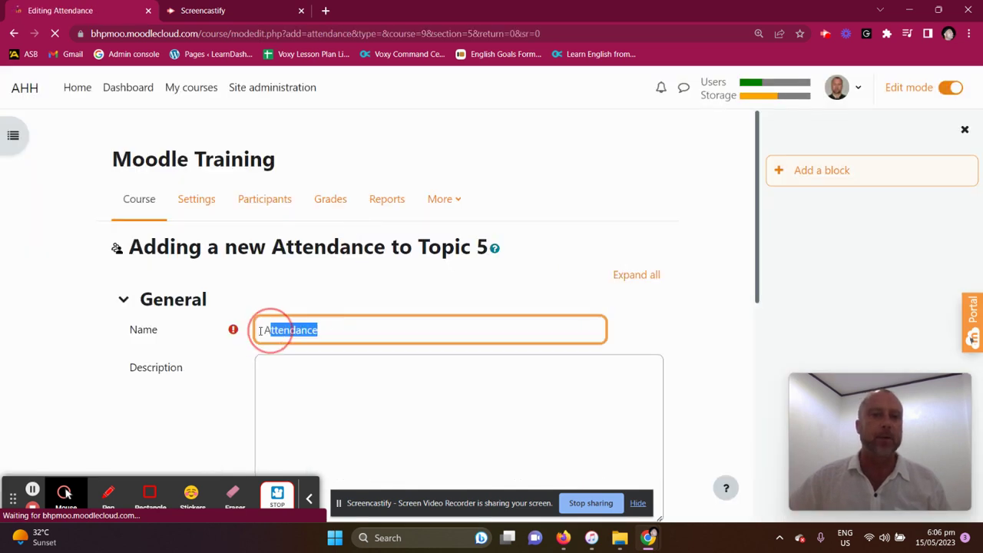
pyautogui.scroll(-2, 426, 253)
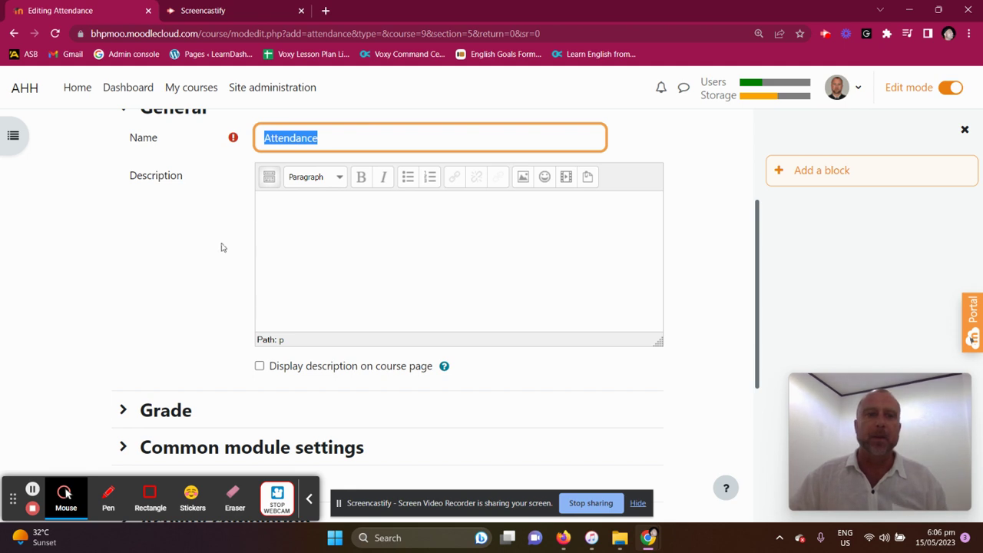
pyautogui.click(182, 409)
pyautogui.scroll(-3, 198, 263)
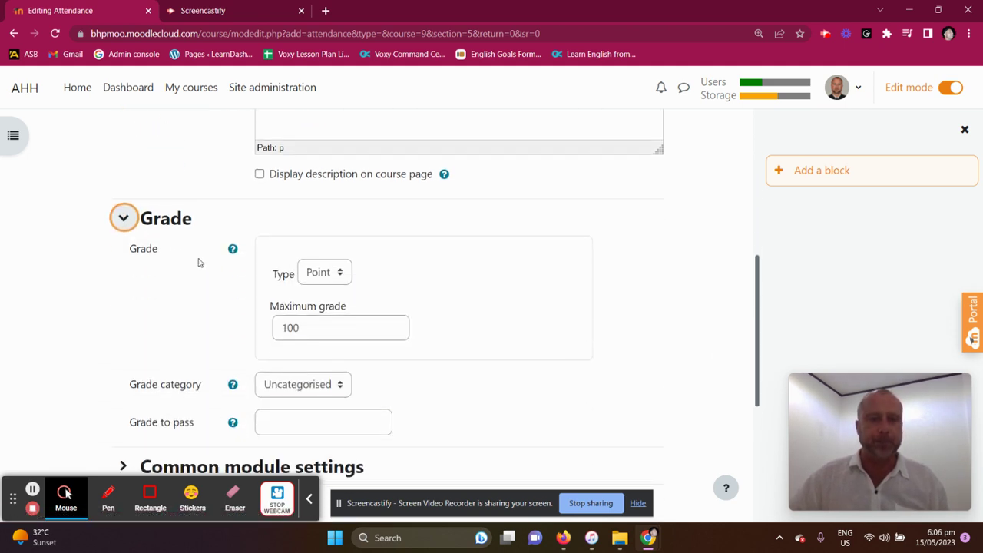
pyautogui.click(337, 277)
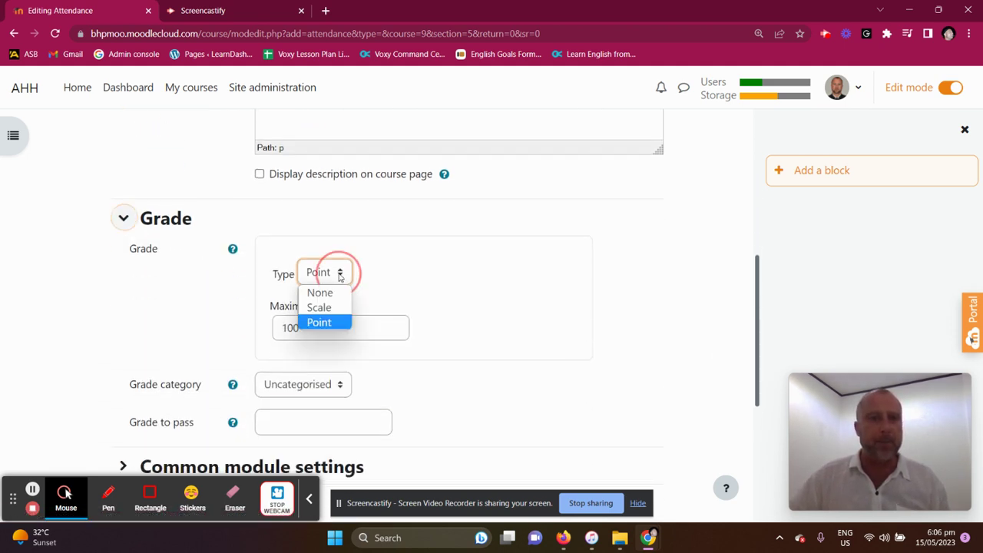
pyautogui.click(316, 291)
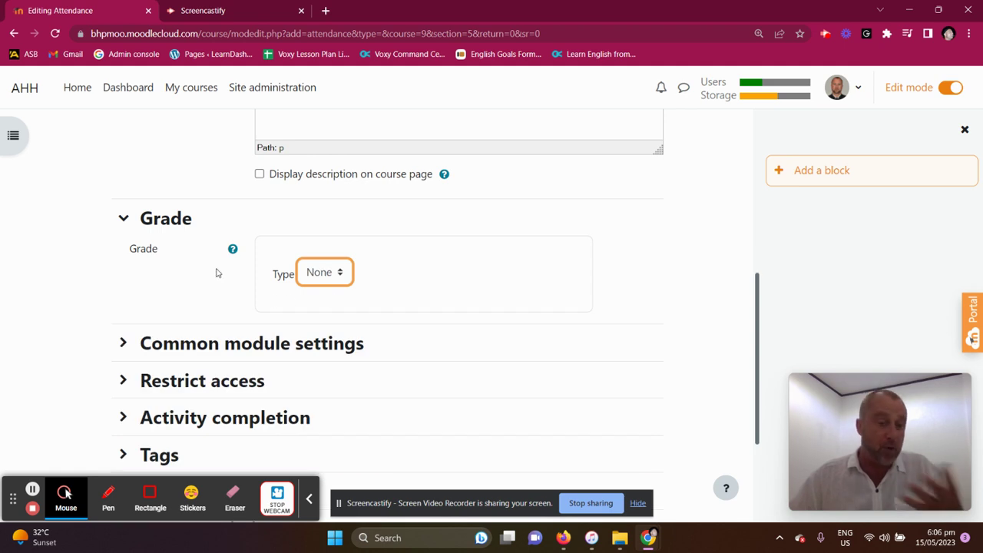
# - Set the activity's group mode to Separate groups in the common module settings
pyautogui.click(253, 344)
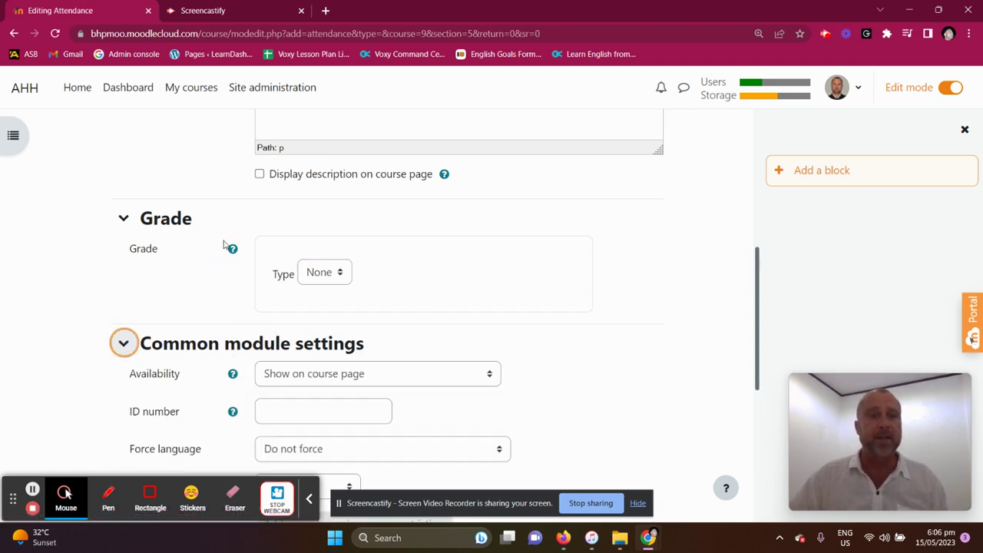
pyautogui.scroll(-3, 225, 245)
pyautogui.click(350, 297)
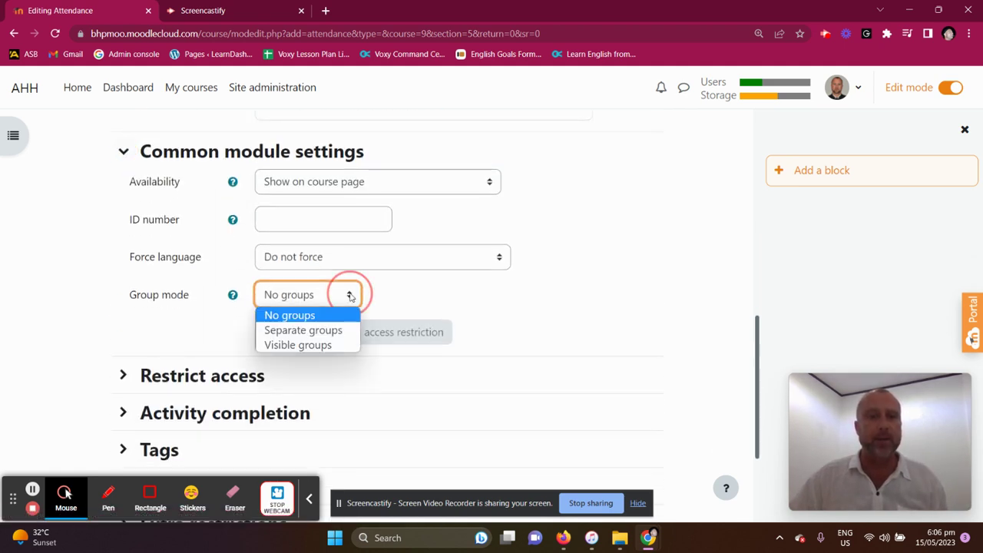
pyautogui.click(338, 332)
# - Expand the extra restrictions of the Attendance activity, then save and display it
pyautogui.scroll(-3, 470, 193)
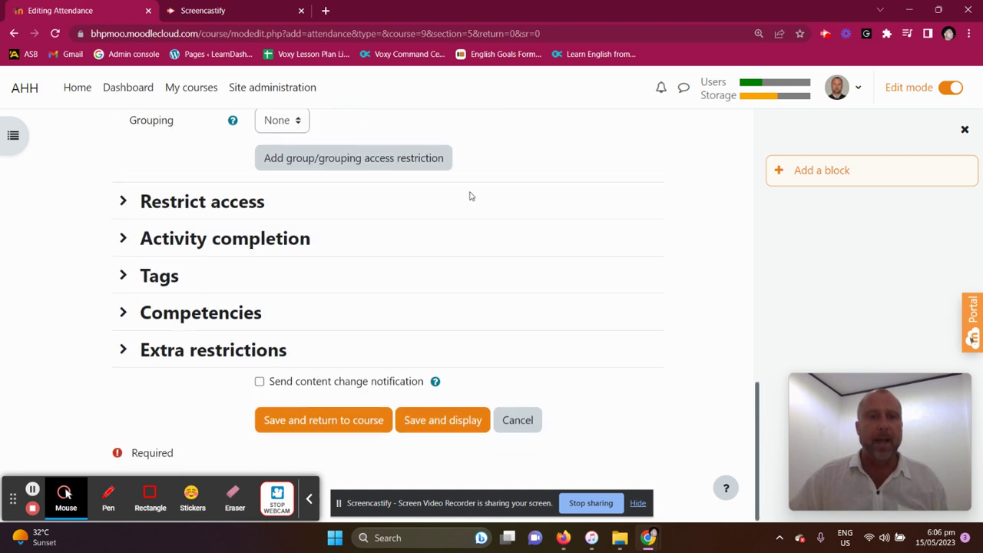
pyautogui.click(223, 351)
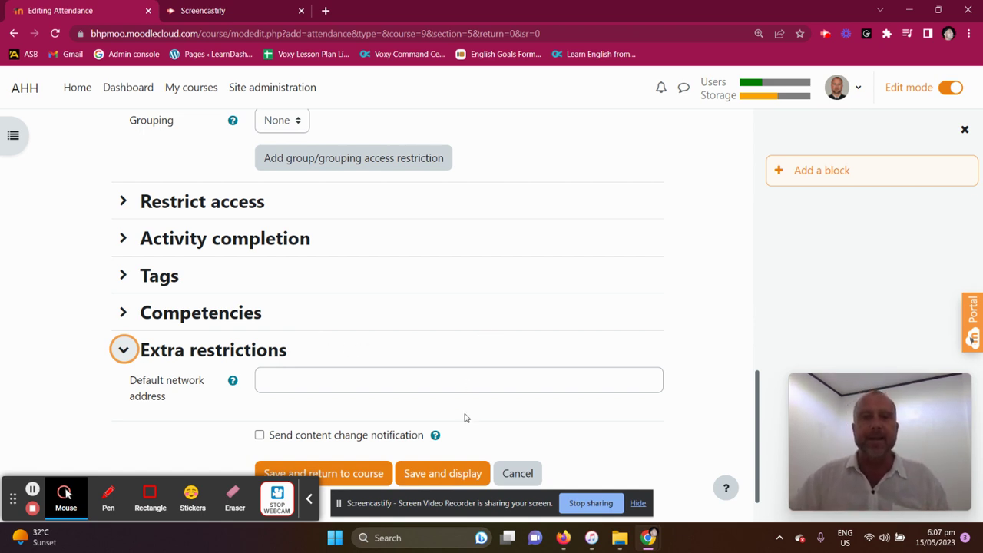
pyautogui.click(445, 476)
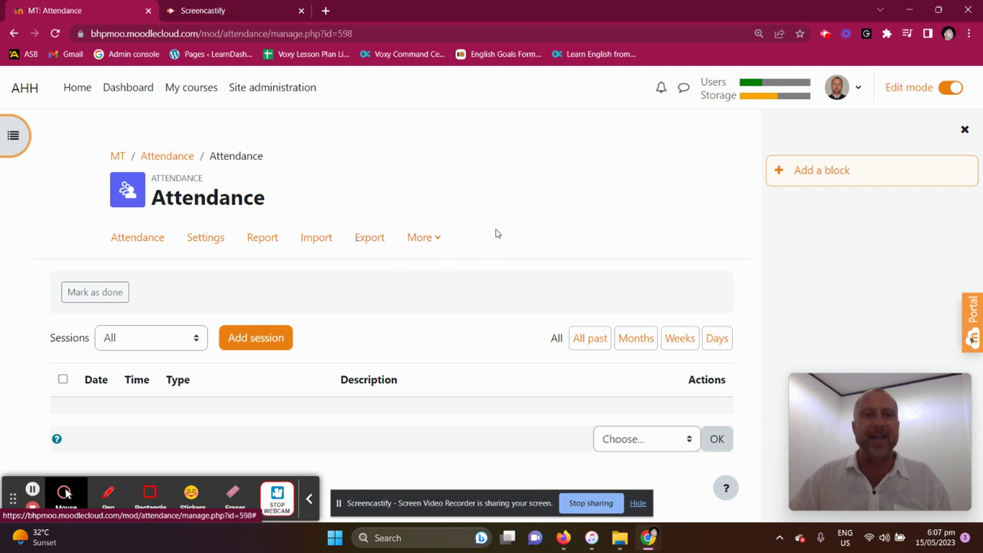
# - Start a new attendance session and assign it to Test group
pyautogui.click(241, 338)
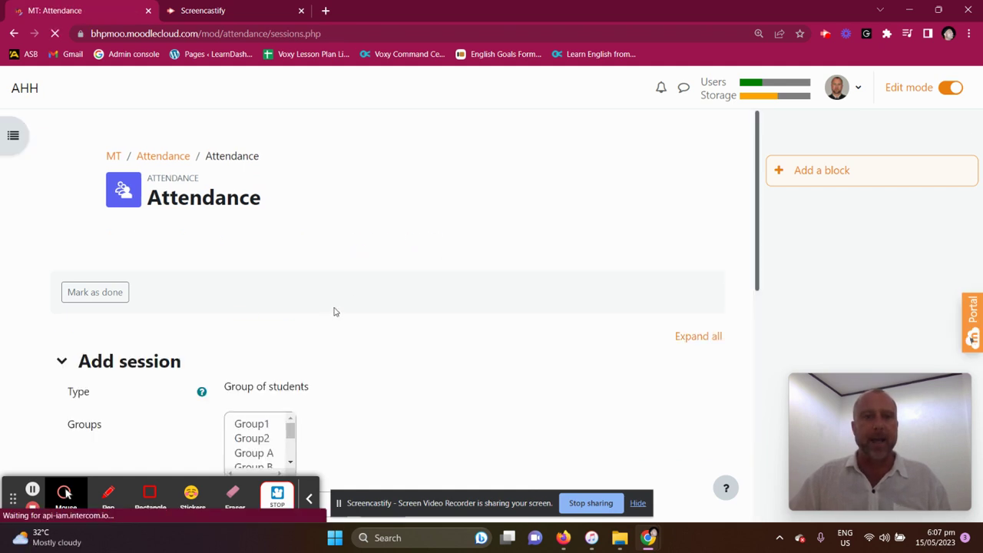
pyautogui.scroll(-2, 359, 283)
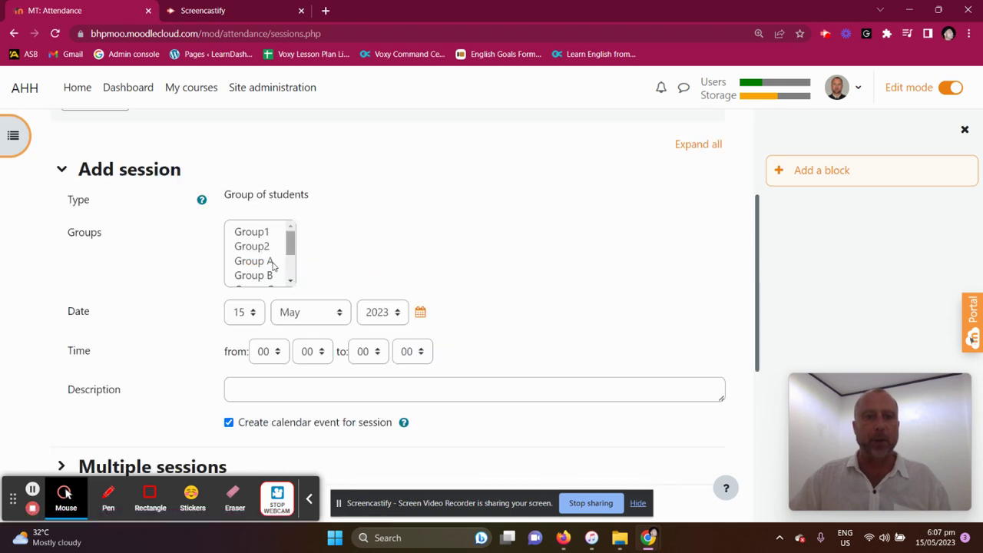
pyautogui.moveTo(291, 245); pyautogui.dragTo(291, 263)
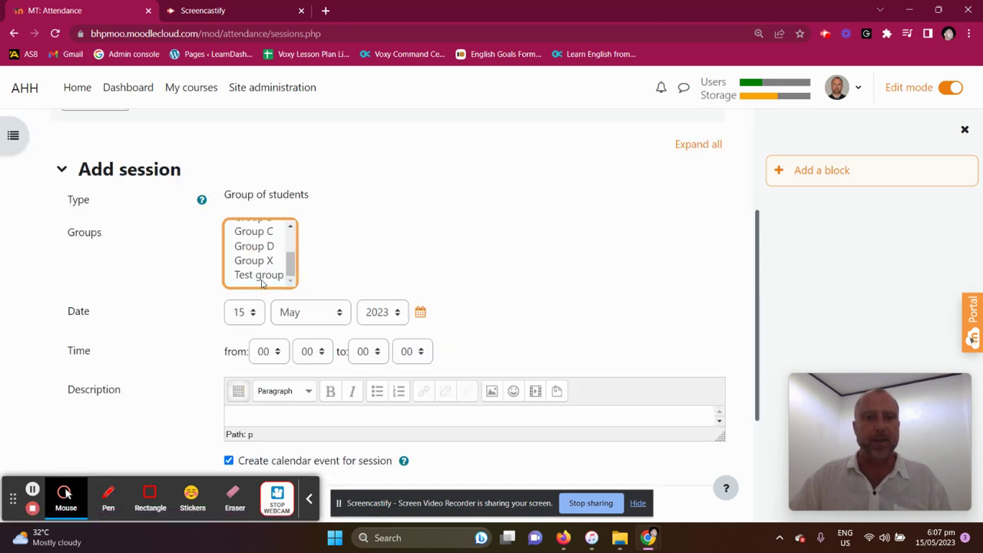
pyautogui.click(262, 277)
# - Set the session time from 09:00 to 10:00 and enter "Online" as its description
pyautogui.scroll(-2, 445, 238)
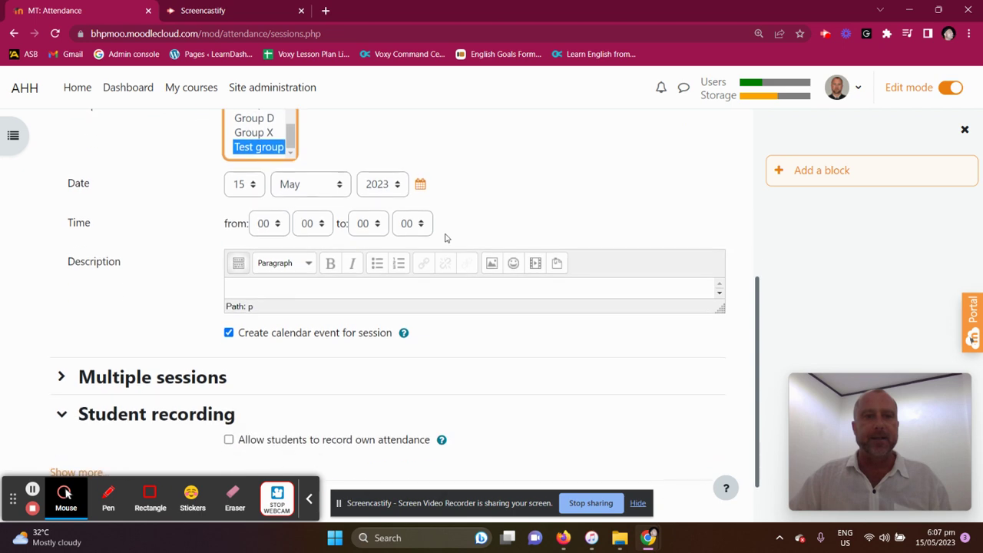
pyautogui.click(271, 228)
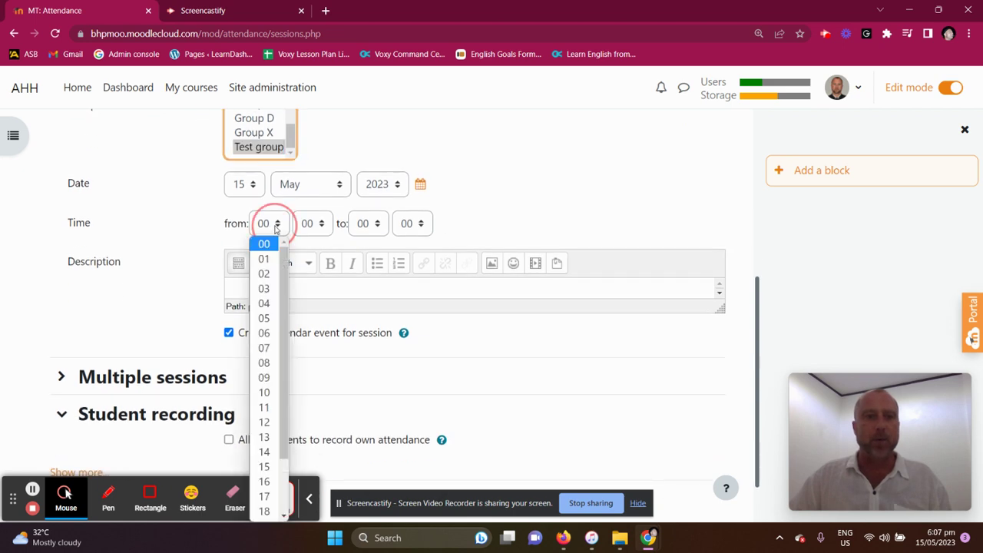
pyautogui.click(272, 378)
pyautogui.click(374, 223)
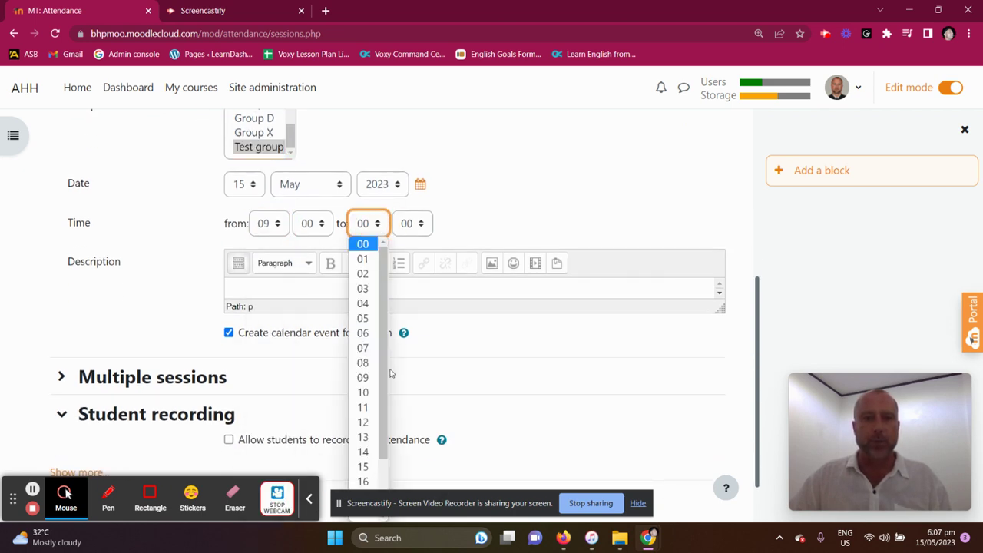
pyautogui.click(371, 394)
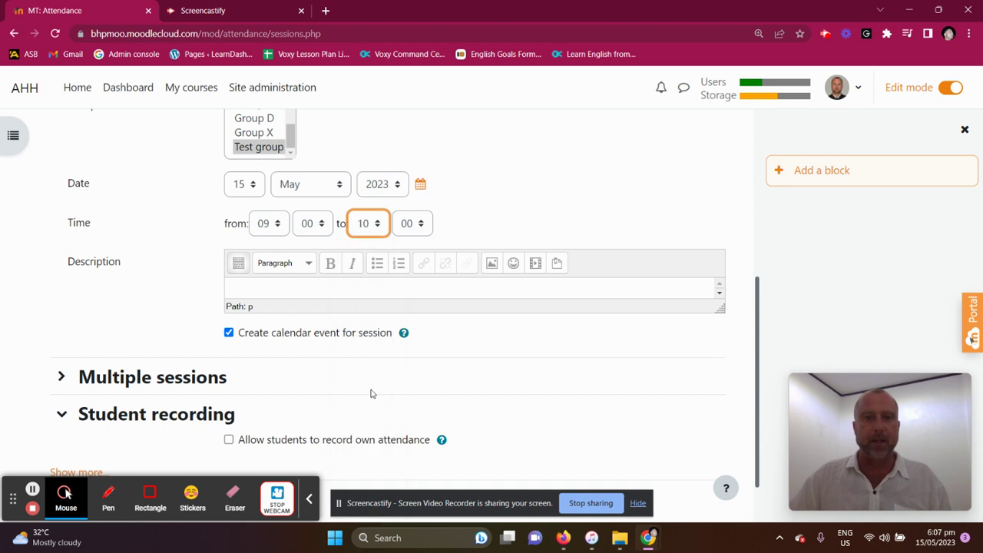
pyautogui.click(241, 286)
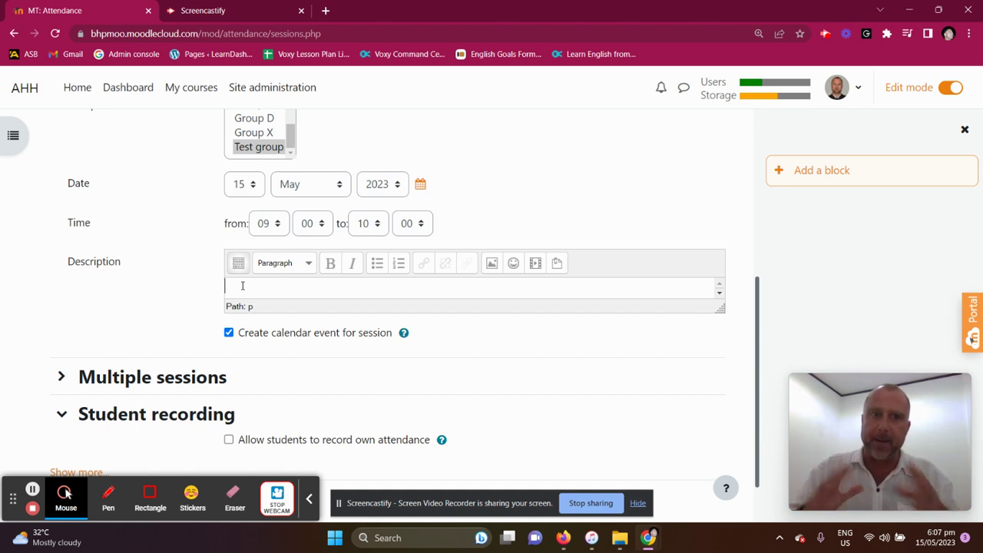
pyautogui.write('Online')
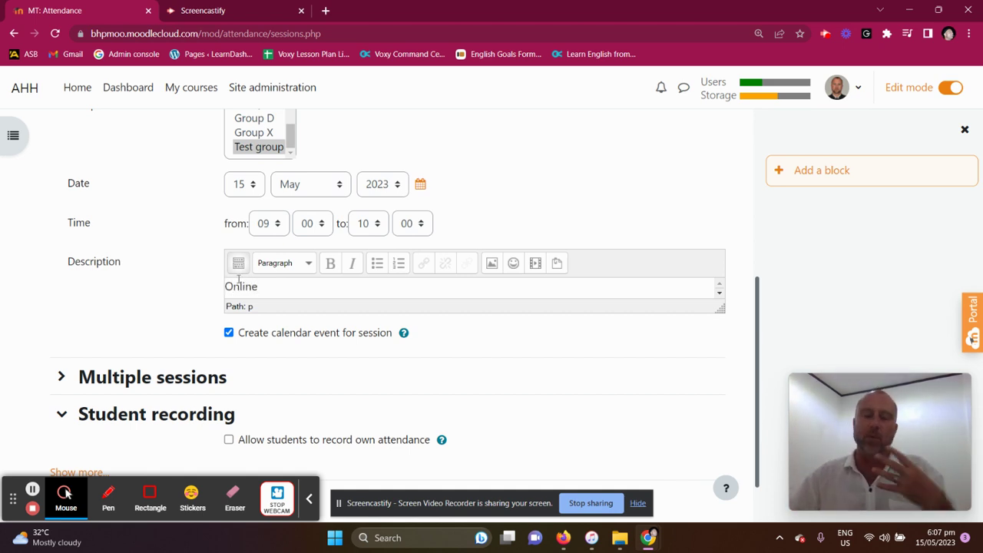
# - Enable repeating of the session under multiple sessions and make it repeat on Monday
pyautogui.scroll(-1, 175, 238)
pyautogui.click(184, 318)
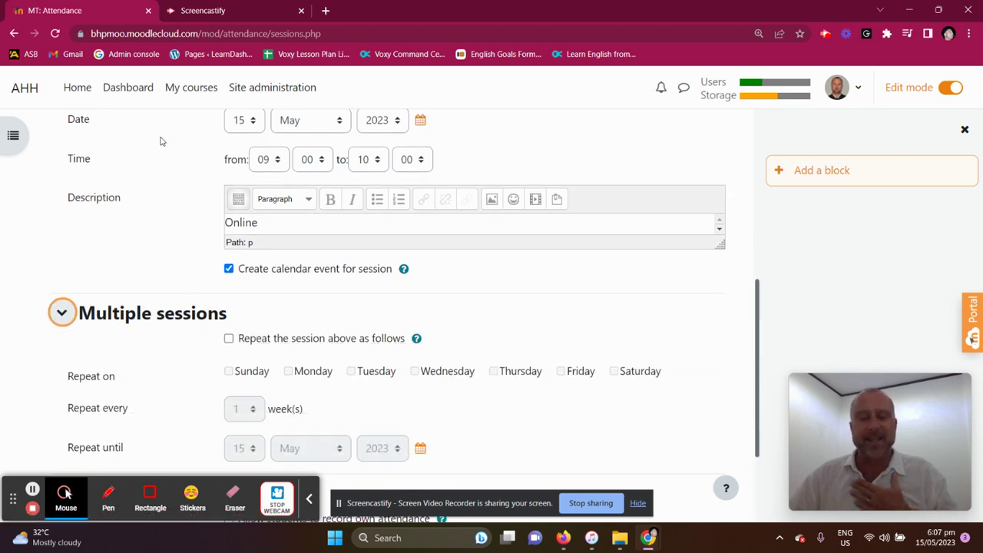
pyautogui.scroll(-2, 205, 223)
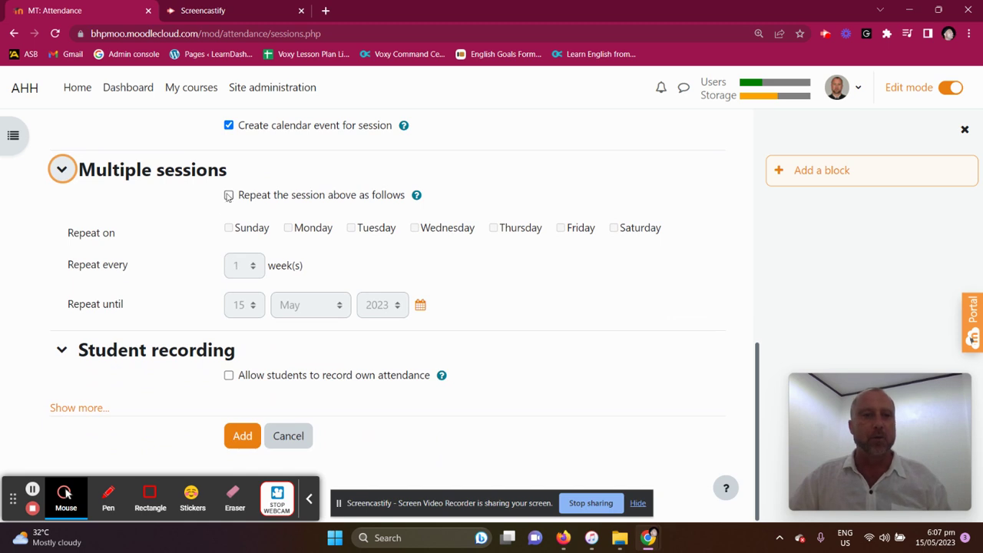
pyautogui.click(228, 195)
pyautogui.click(288, 228)
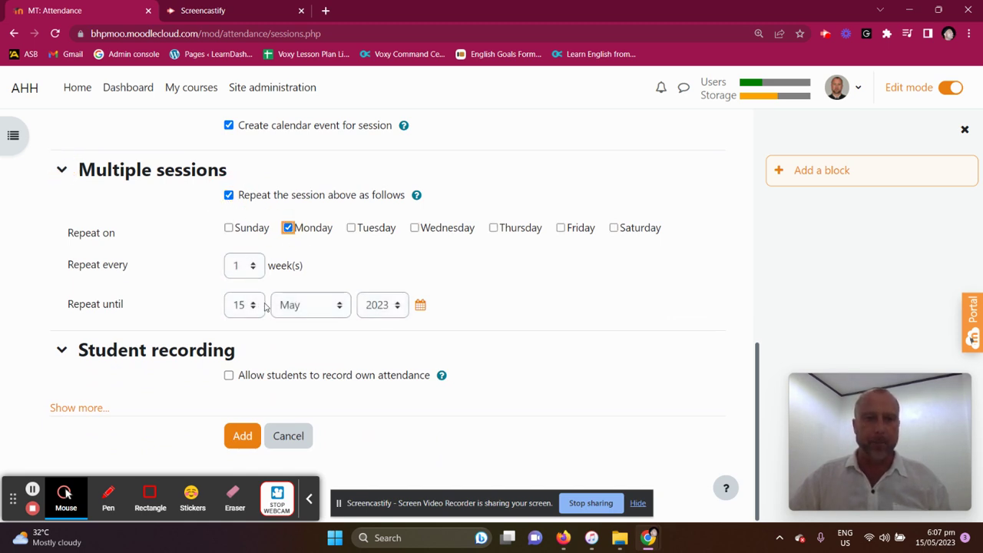
# - Set the repeat-until date of the session to 27 November 2023
pyautogui.click(421, 305)
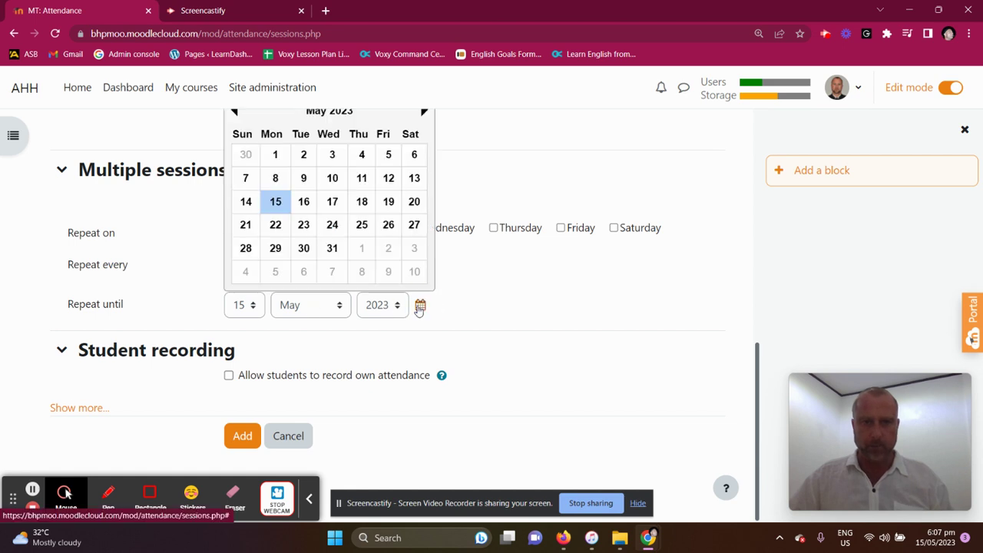
pyautogui.click(424, 112)
pyautogui.click(424, 112)
pyautogui.click(424, 111)
pyautogui.click(424, 111)
pyautogui.click(424, 111)
pyautogui.click(424, 111)
pyautogui.click(275, 248)
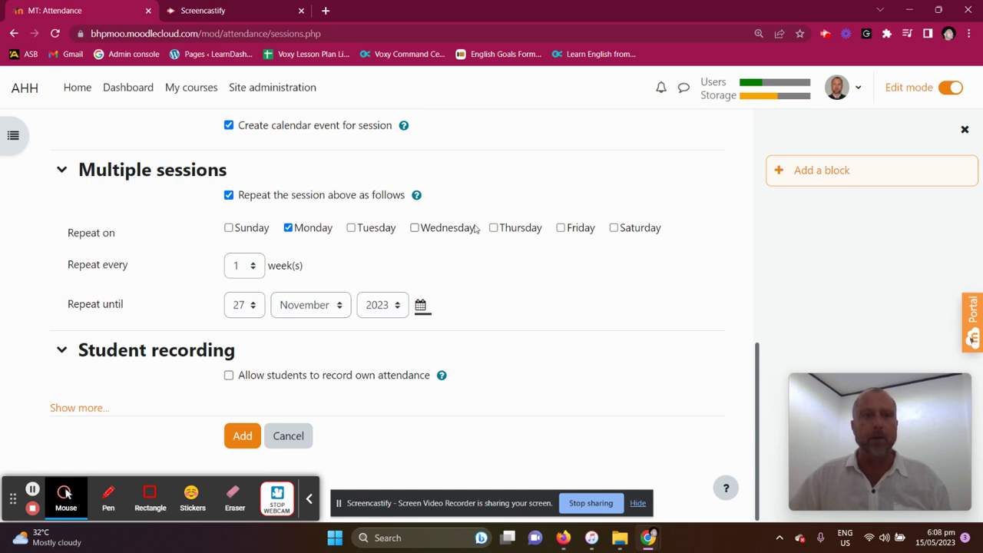
# - Allow students to record their own attendance and check the time units offered for opening the session early
pyautogui.click(229, 376)
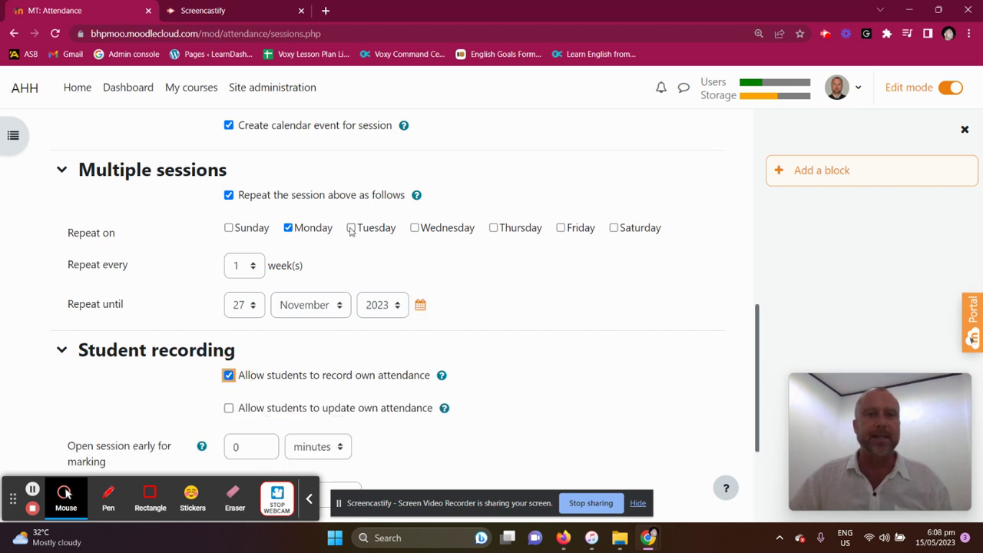
pyautogui.scroll(-3, 351, 231)
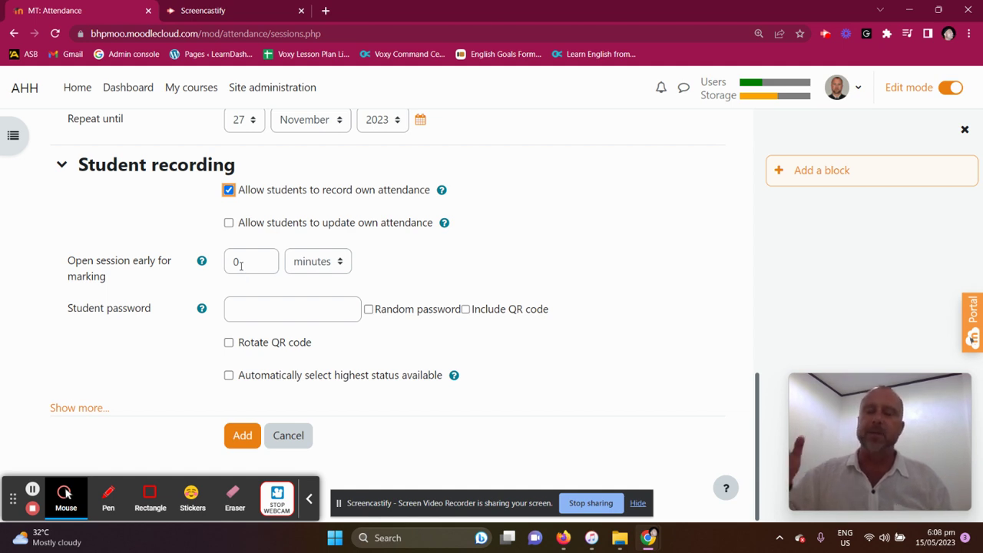
pyautogui.doubleClick(238, 262)
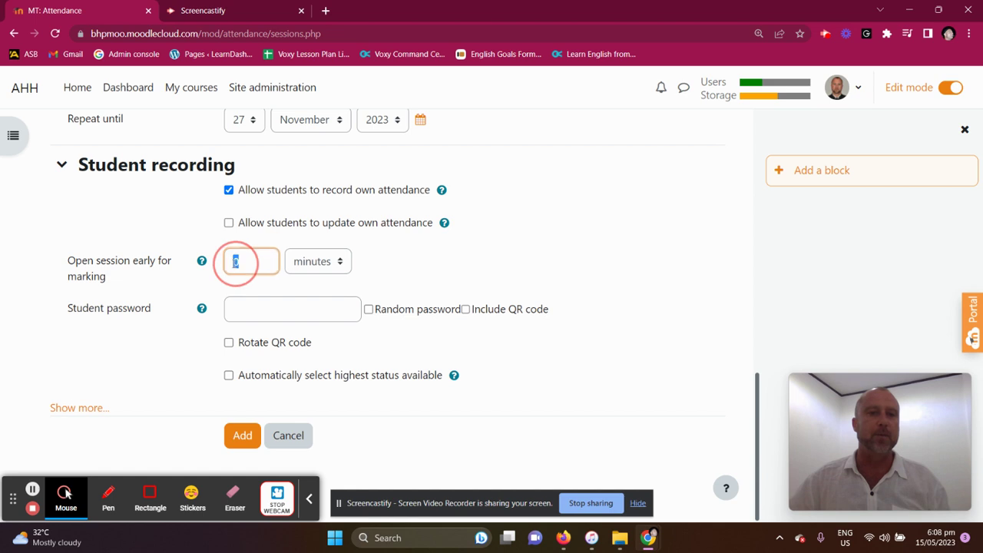
pyautogui.click(342, 263)
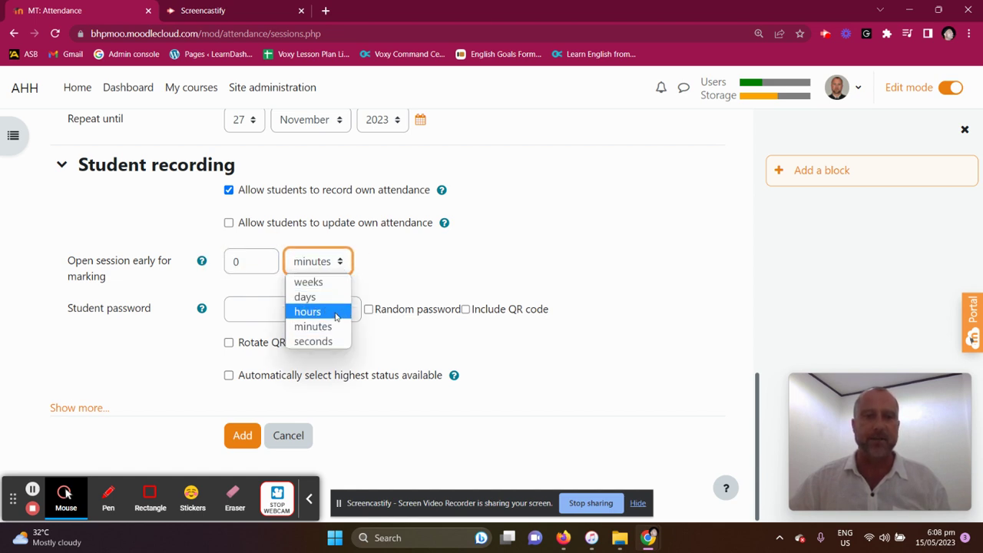
pyautogui.click(430, 263)
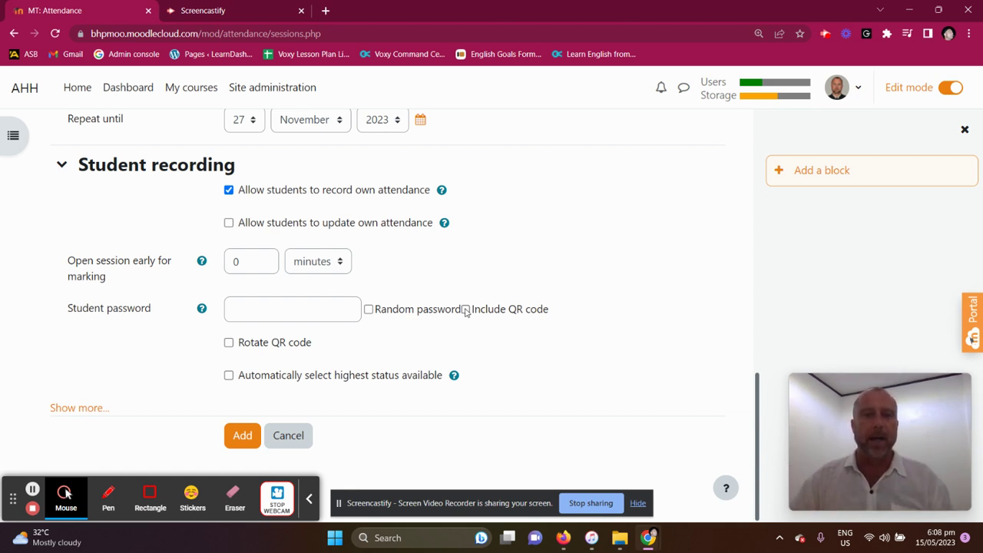
# - Reveal the additional student recording options and add the repeating sessions with the default network address setting
pyautogui.click(81, 407)
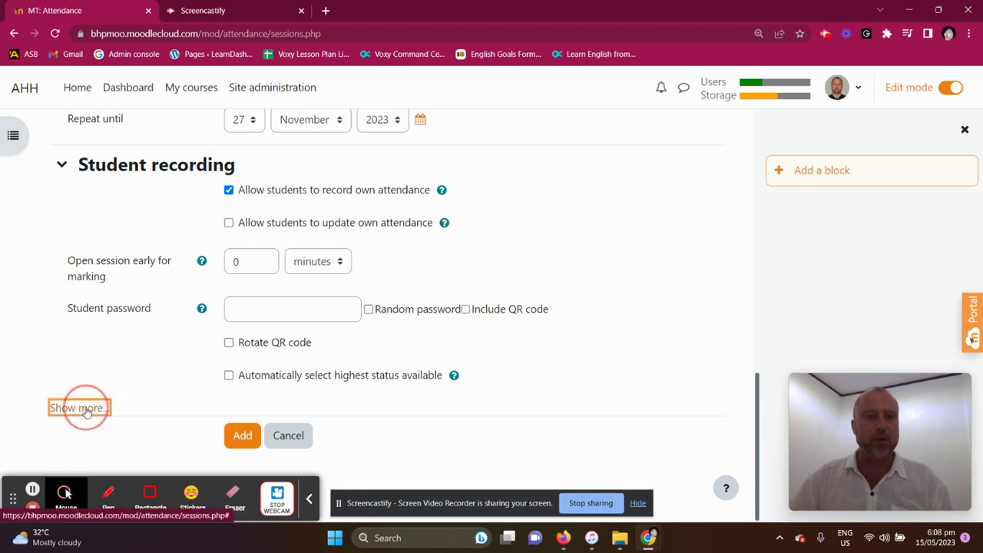
pyautogui.scroll(-2, 169, 307)
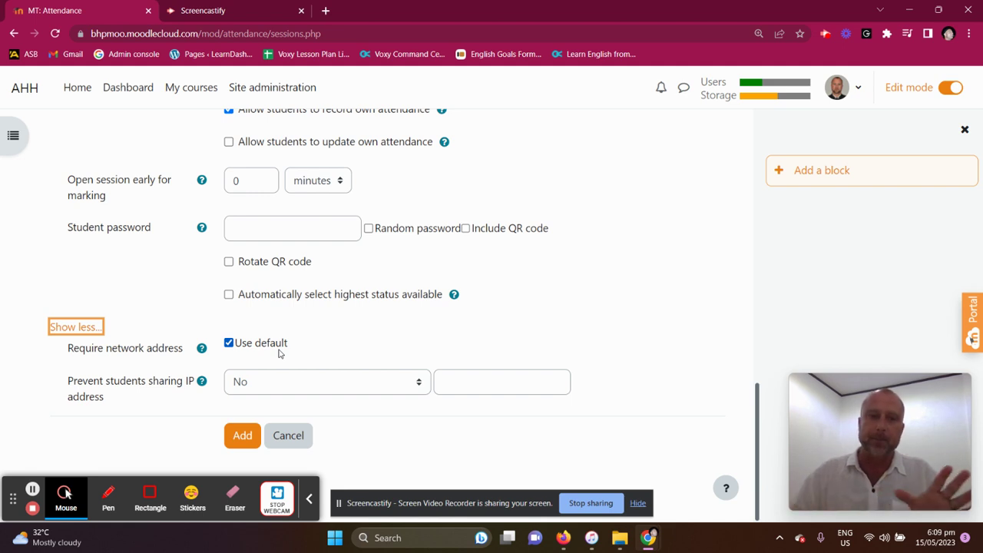
pyautogui.click(241, 435)
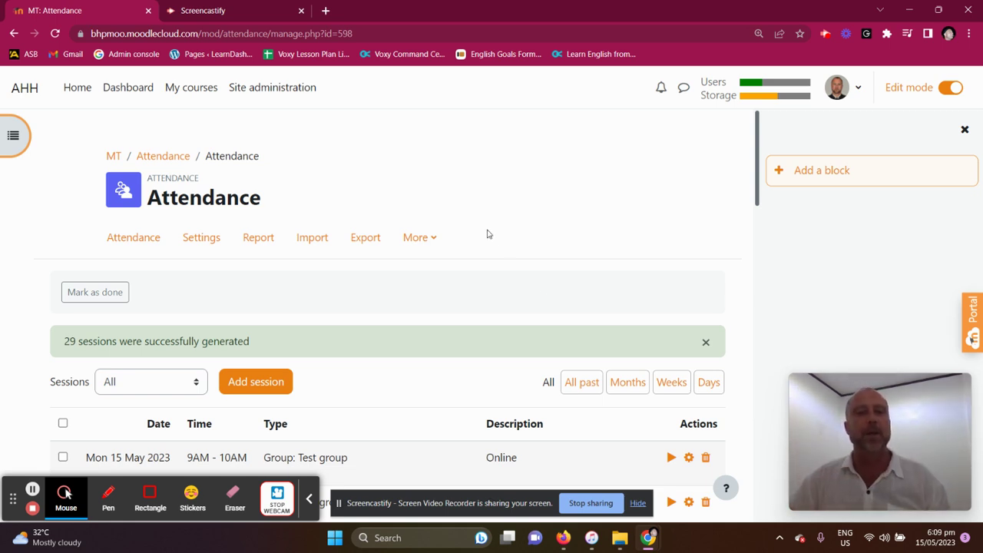
# - Open the attendance-taking page for the Mon 15 May 2023 session and bring up its student list
pyautogui.scroll(-2, 488, 235)
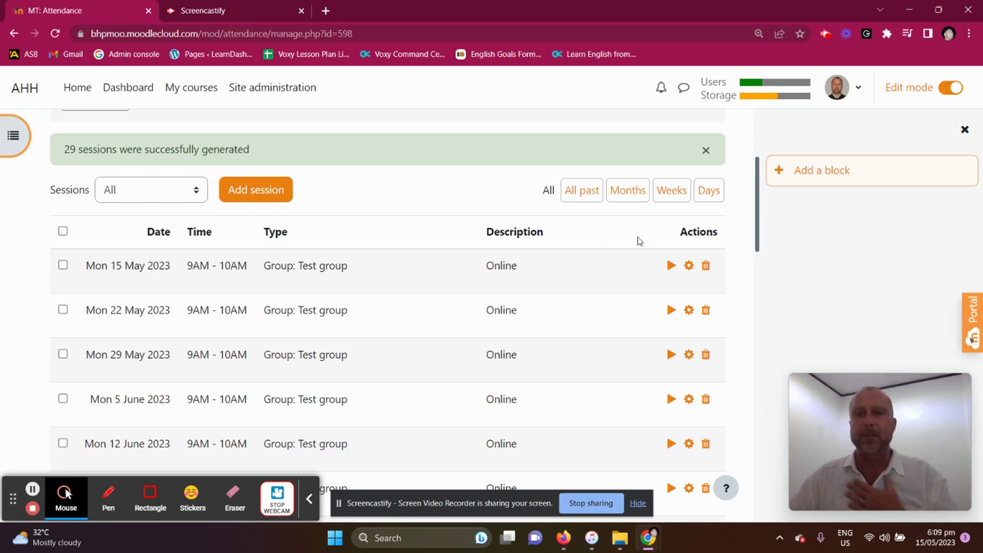
pyautogui.click(672, 265)
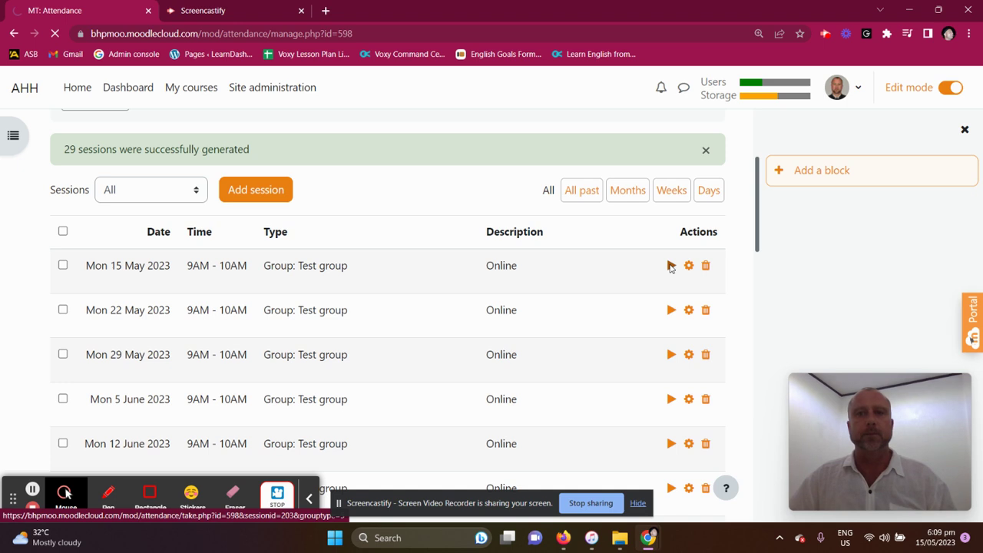
pyautogui.scroll(-3, 635, 204)
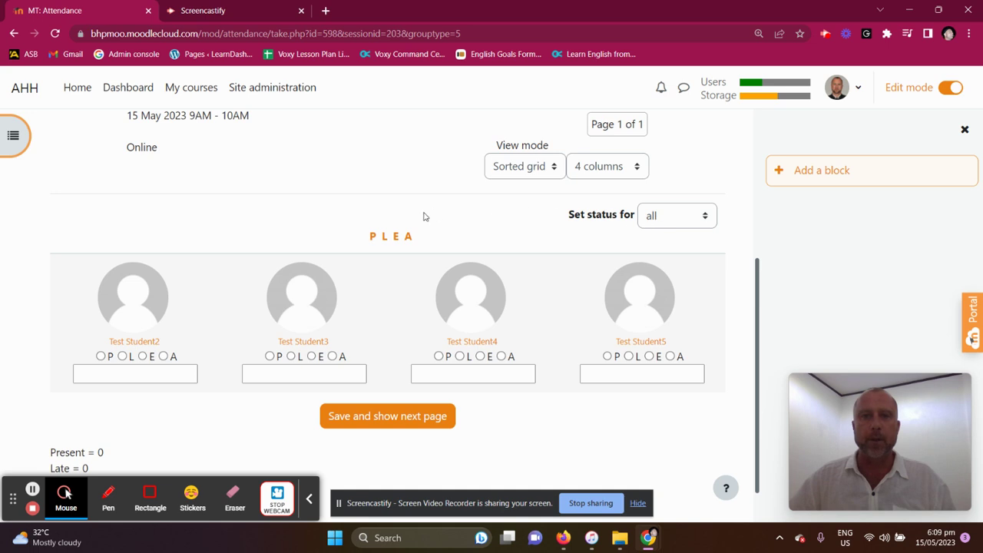
# - Mark all students present in the grid and enter the remarks zvdfdfg, dfgsdfg and sdfgsdfg for the first three students
pyautogui.click(373, 237)
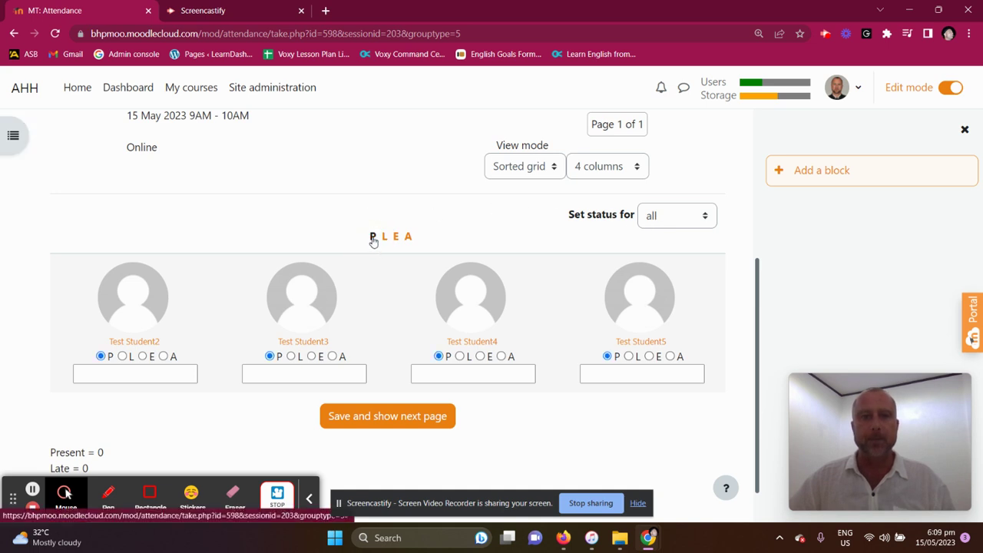
pyautogui.scroll(-1, 458, 318)
pyautogui.click(162, 330)
pyautogui.write('zvdfdfg')
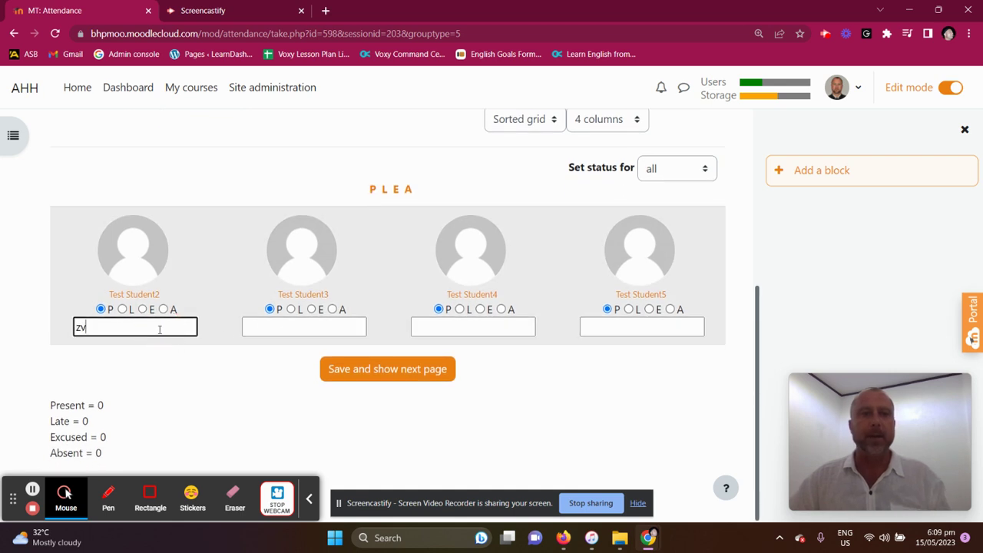
pyautogui.click(338, 327)
pyautogui.write('dfgsdfg')
pyautogui.click(470, 327)
pyautogui.write('sdfgsdfg')
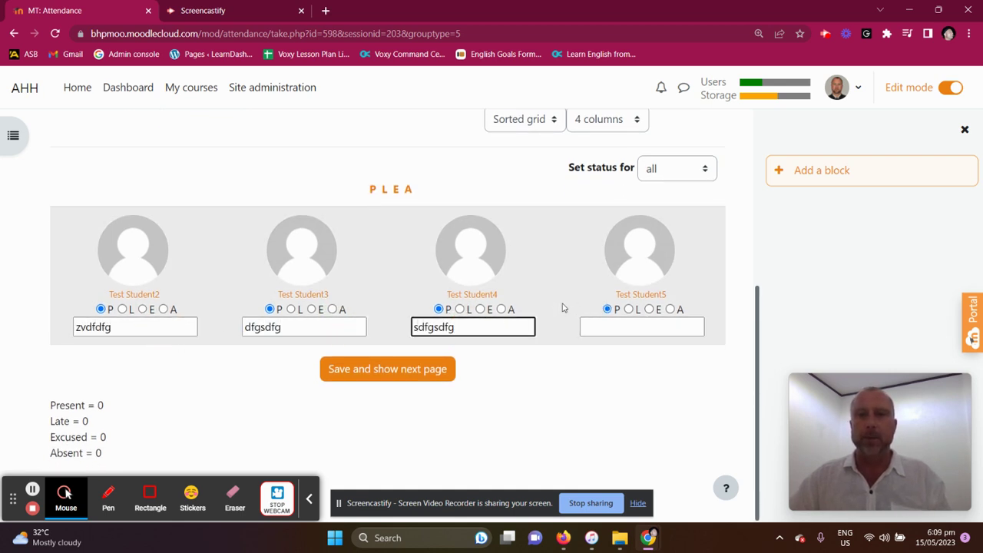
# - Switch the view mode of the student attendance page to Sorted list
pyautogui.scroll(5, 538, 292)
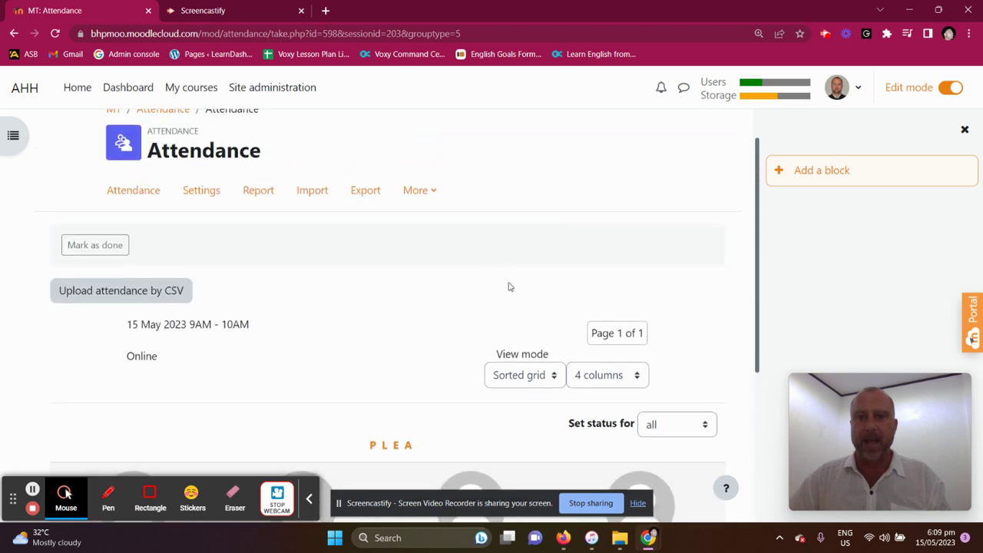
pyautogui.click(527, 376)
pyautogui.click(540, 395)
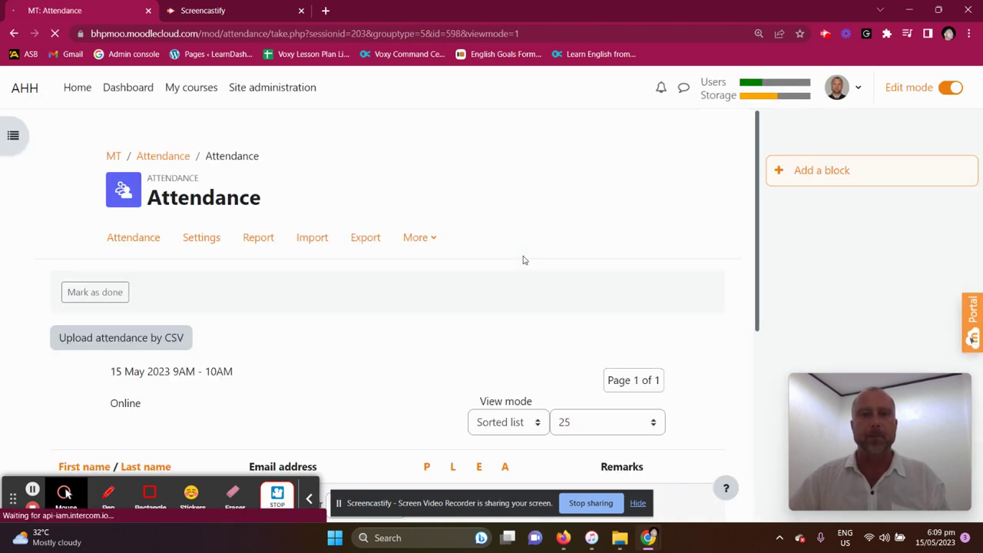
pyautogui.scroll(-5, 519, 258)
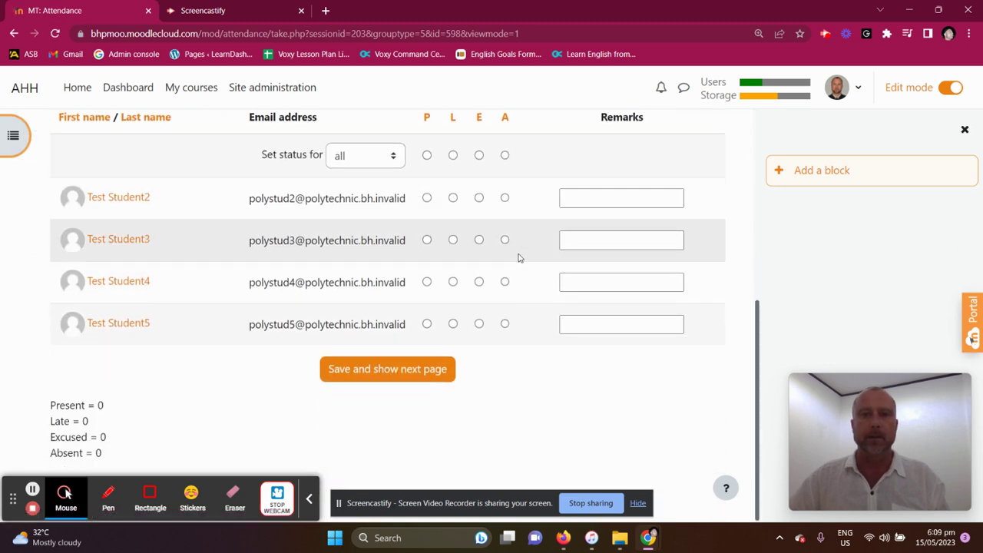
# - Set the status of all students to P, save the attendance and check the 15 May 2023 session's group in the session list
pyautogui.click(427, 155)
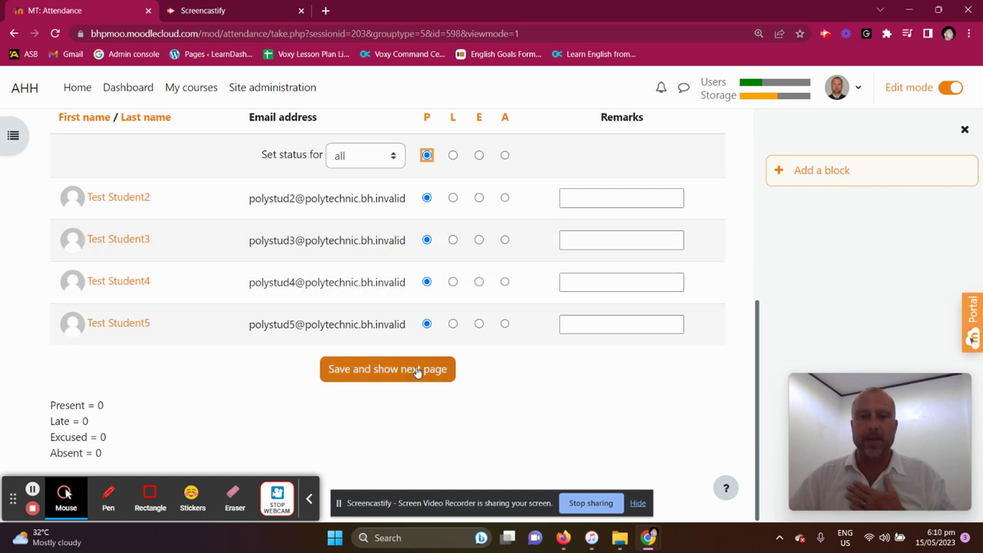
pyautogui.click(417, 369)
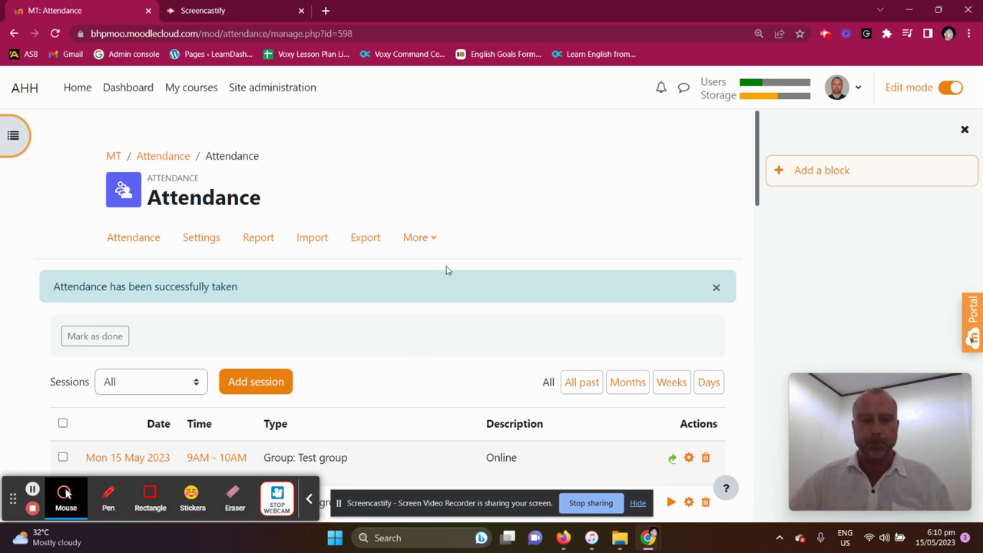
pyautogui.scroll(-2, 445, 261)
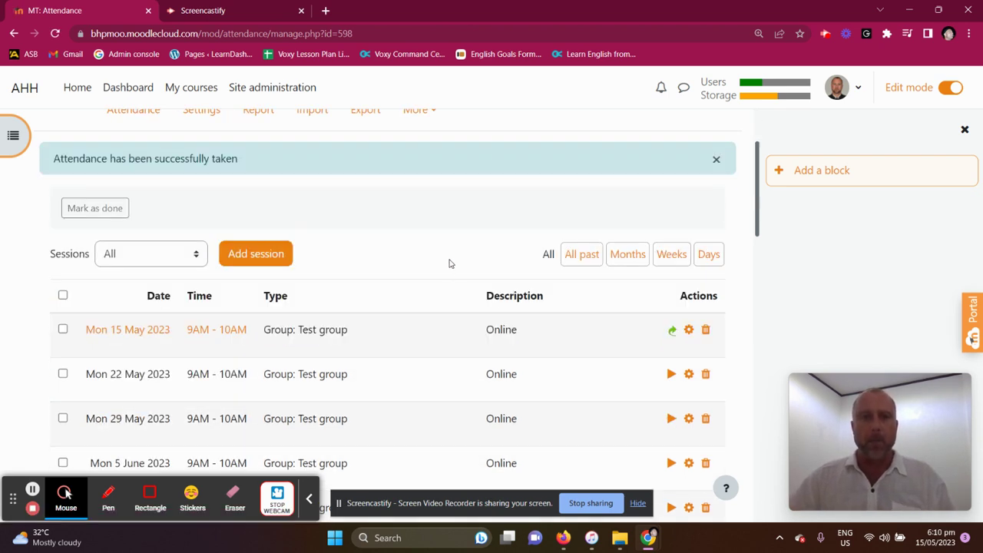
pyautogui.scroll(1, 451, 263)
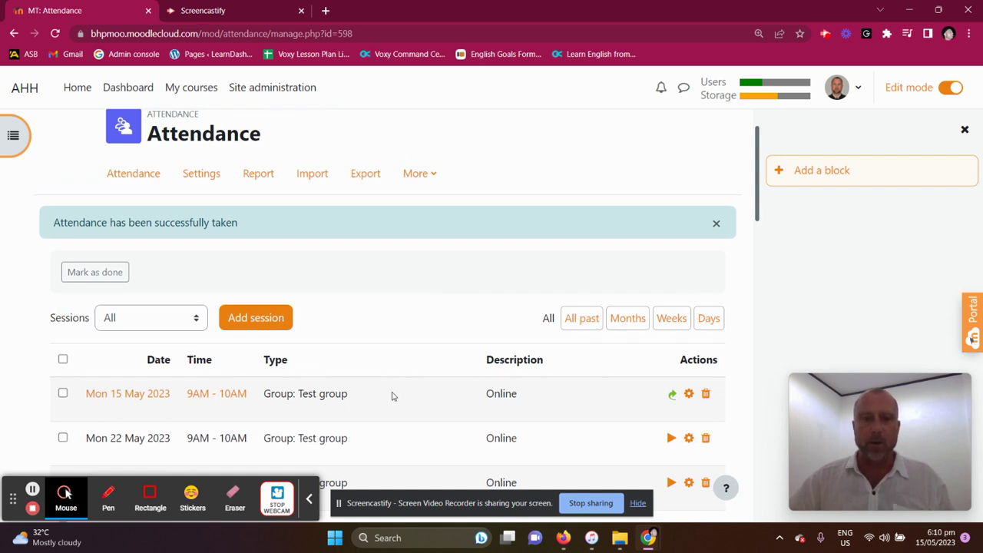
pyautogui.moveTo(344, 393); pyautogui.dragTo(276, 407)
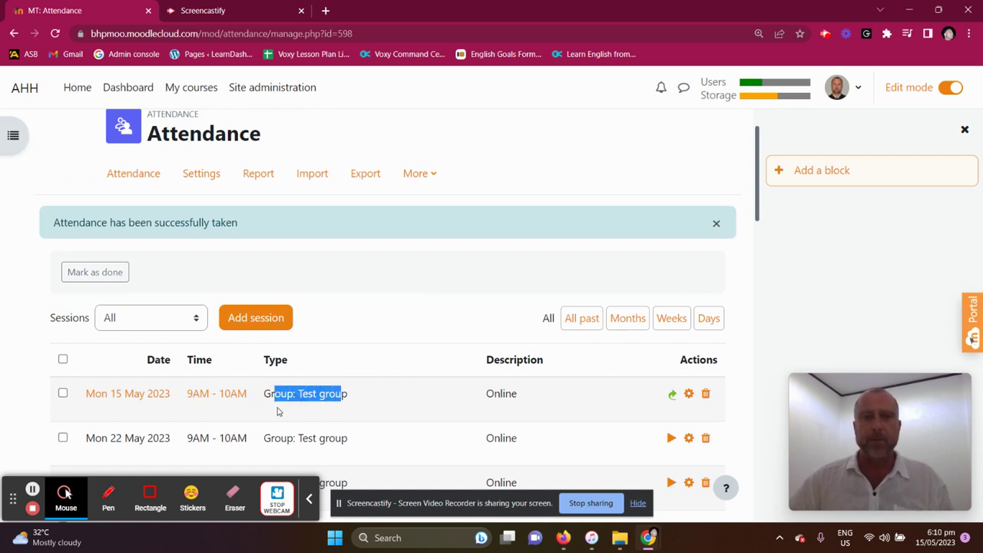
# - Open the attendance export settings, review the options and set the group to Test group
pyautogui.click(367, 175)
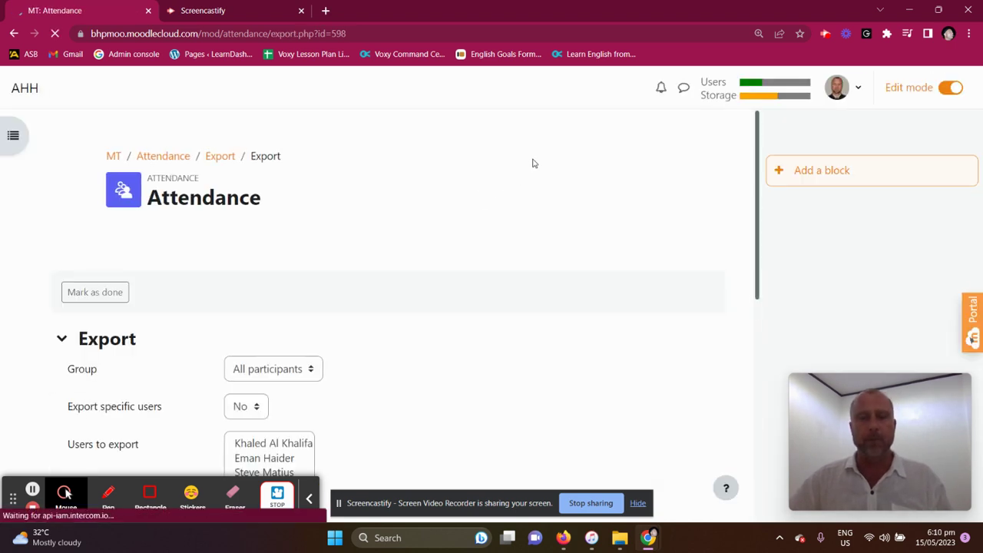
pyautogui.scroll(-2, 516, 170)
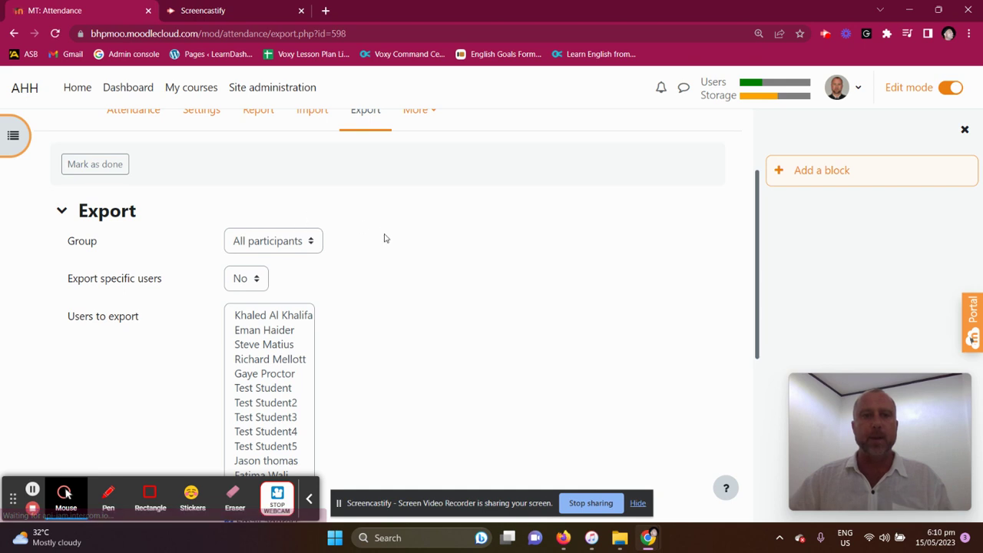
pyautogui.scroll(-3, 372, 241)
pyautogui.scroll(-2, 380, 237)
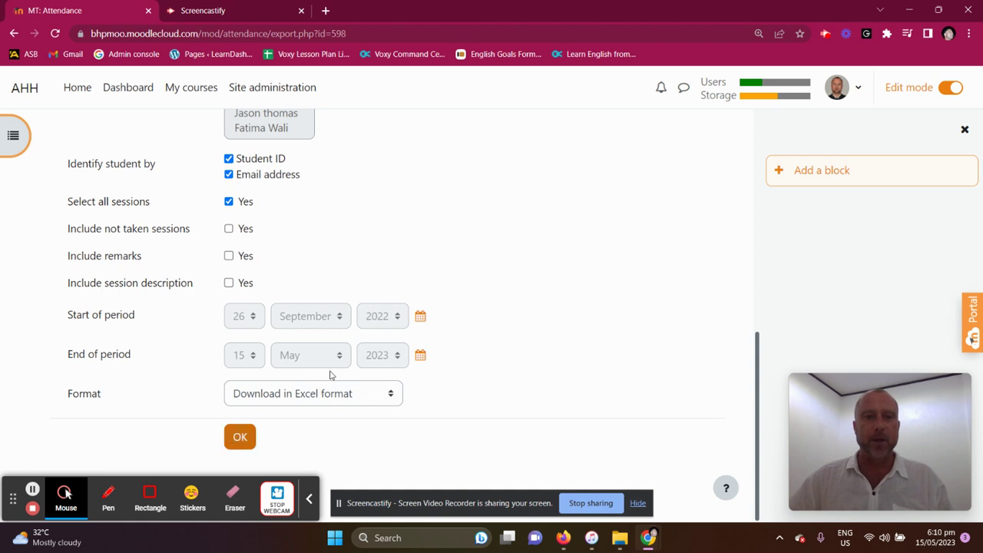
pyautogui.scroll(4, 369, 254)
pyautogui.click(303, 212)
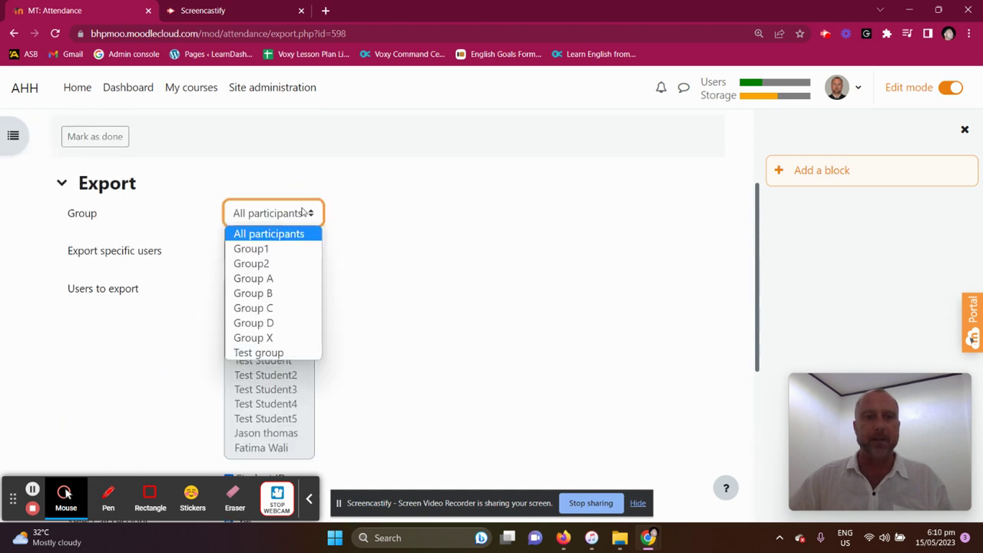
pyautogui.click(280, 353)
pyautogui.scroll(-2, 417, 226)
pyautogui.scroll(-2, 418, 227)
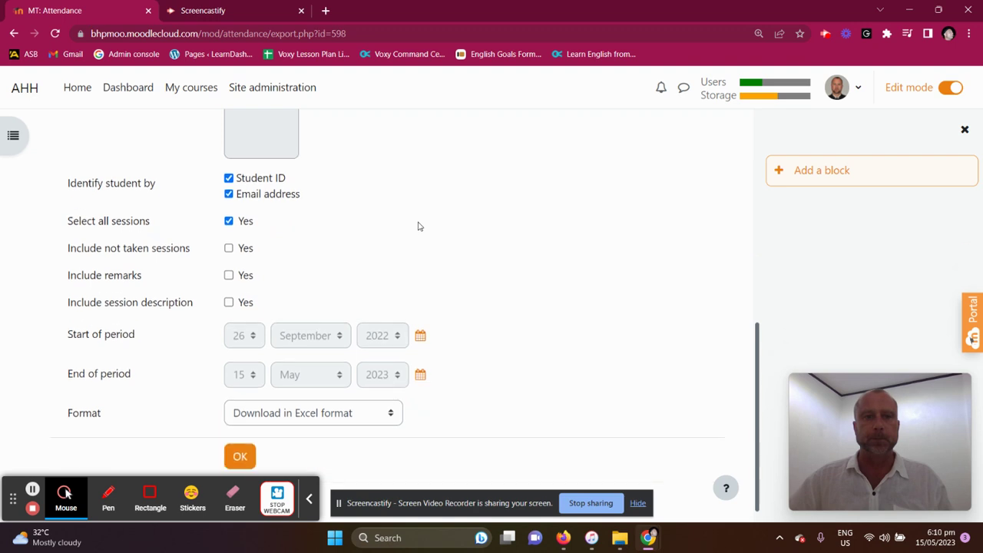
pyautogui.click(246, 437)
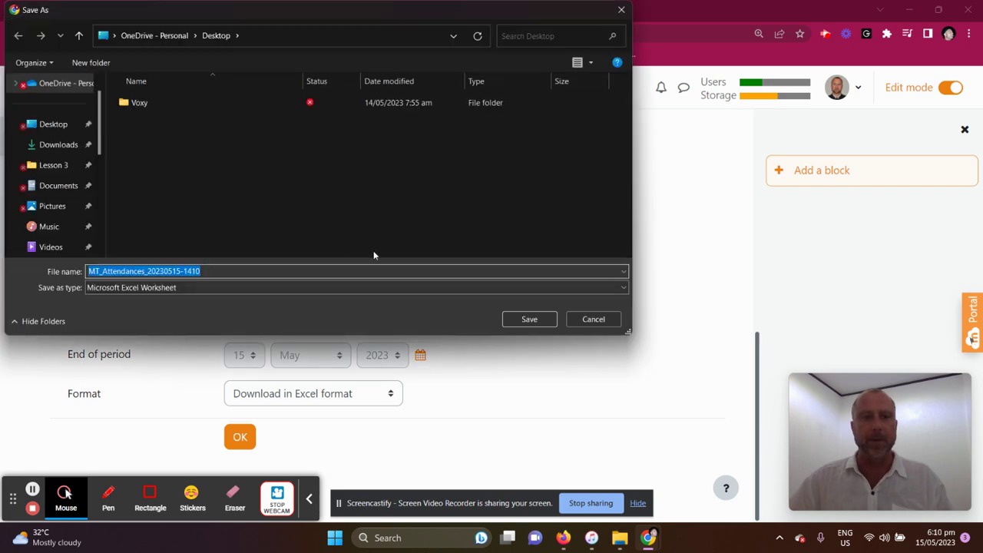
pyautogui.click(540, 320)
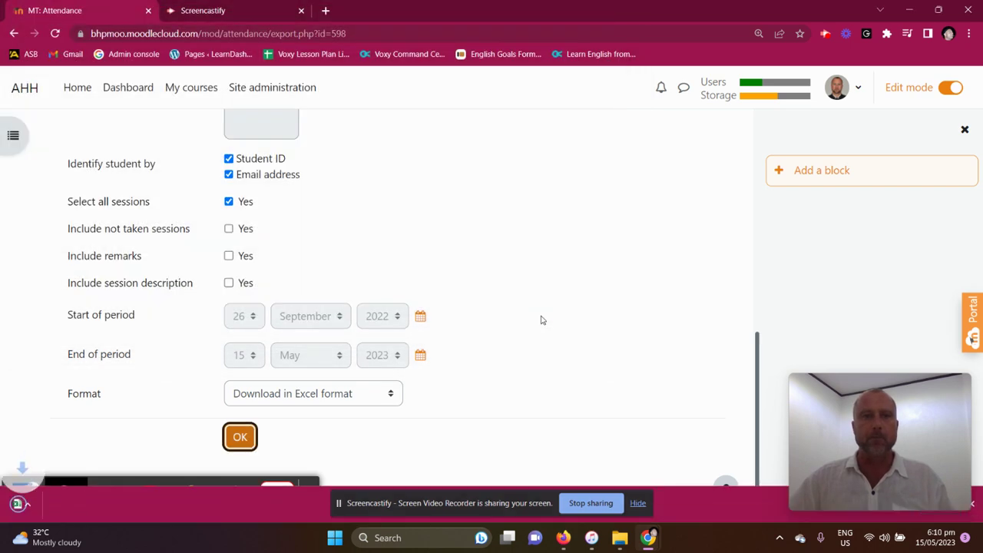
# - Open the downloaded attendance workbook in Excel and select cells C4 to G7 to examine the attendance records
pyautogui.click(140, 501)
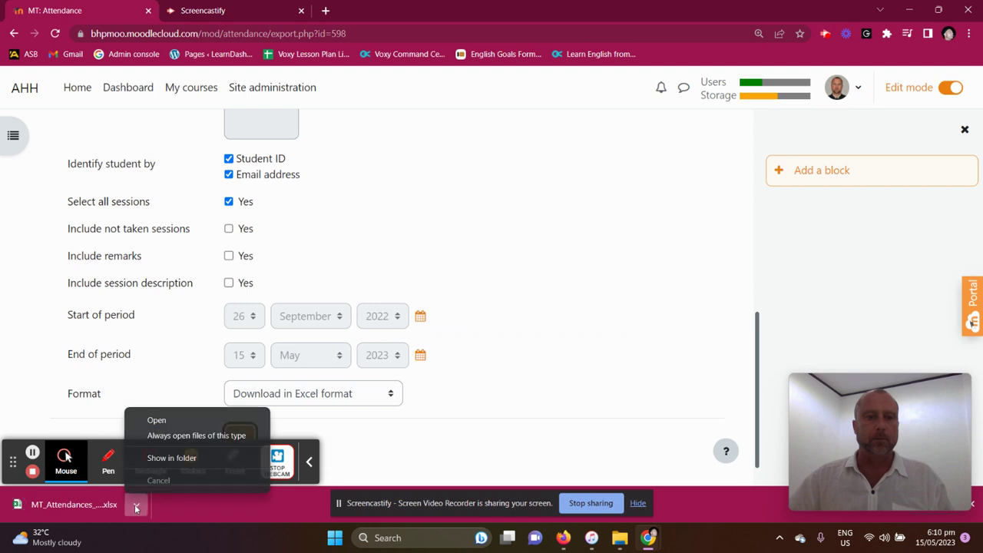
pyautogui.click(194, 420)
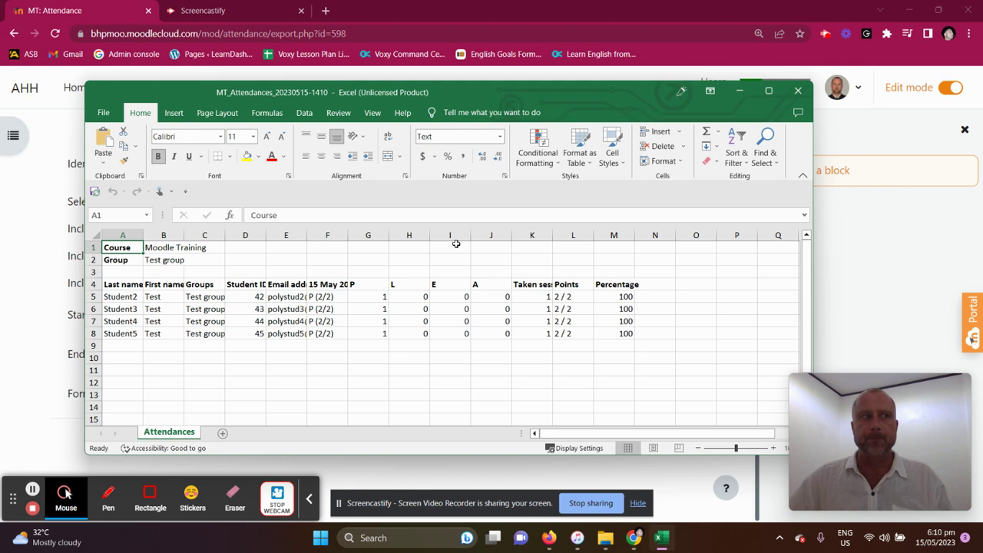
pyautogui.moveTo(216, 287); pyautogui.dragTo(369, 321)
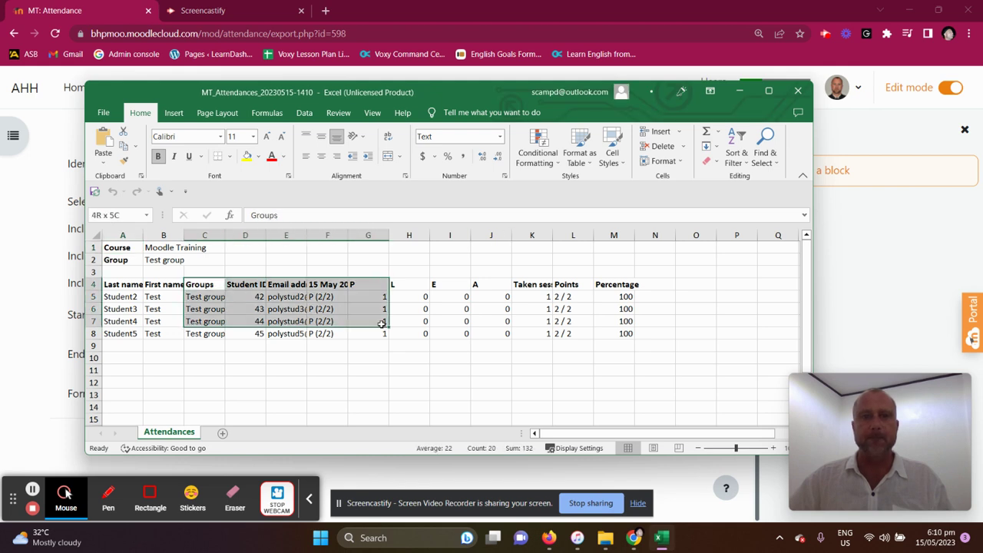